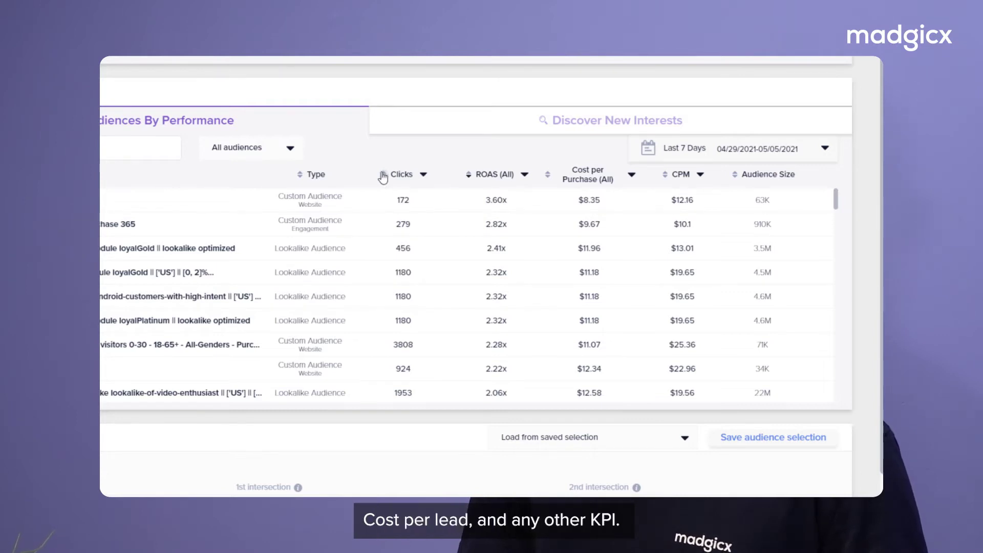
Sort past audiences by Clicks, descending, and set the date range to Last 14 Days.
{"action": "left_click", "coordinate": [383, 176]}
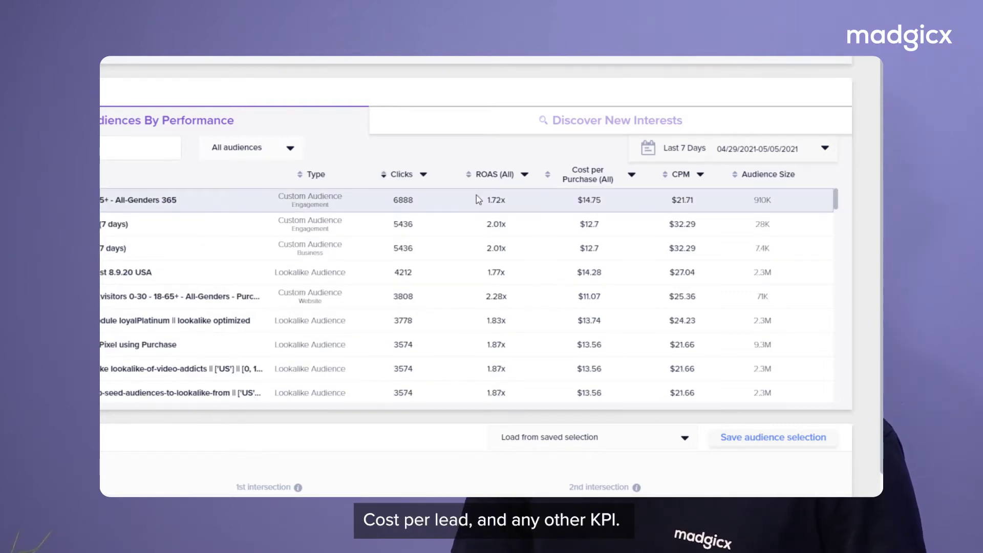
{"action": "left_click", "coordinate": [796, 148]}
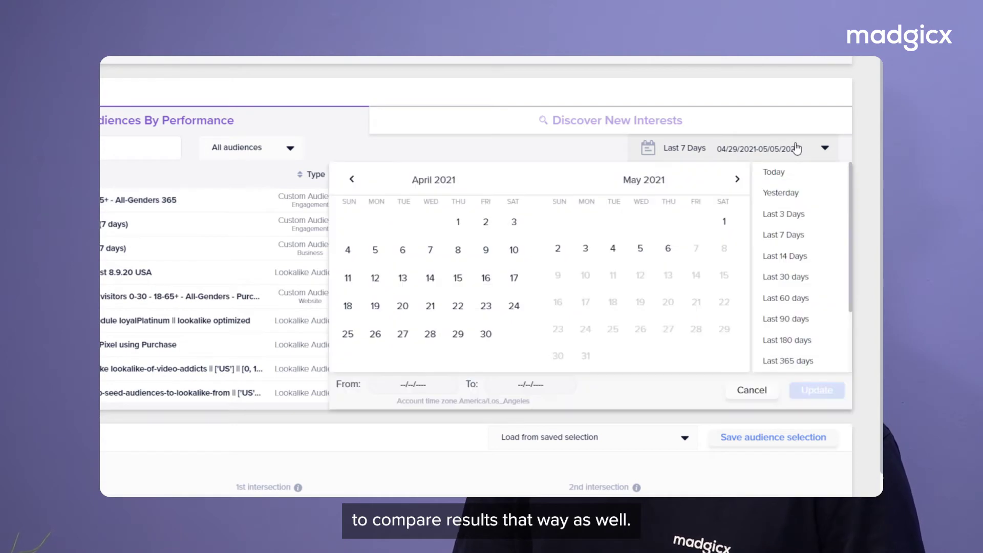
{"action": "left_click", "coordinate": [785, 256]}
{"action": "left_click", "coordinate": [817, 390]}
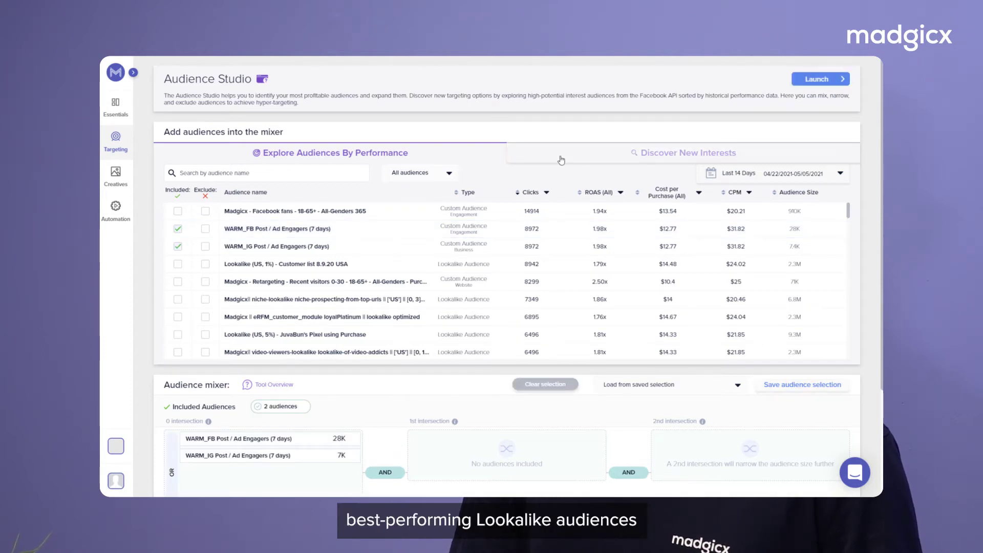
Show Discover New Interests suggestions and include the Hair wax interest in the mixer.
{"action": "left_click", "coordinate": [561, 160]}
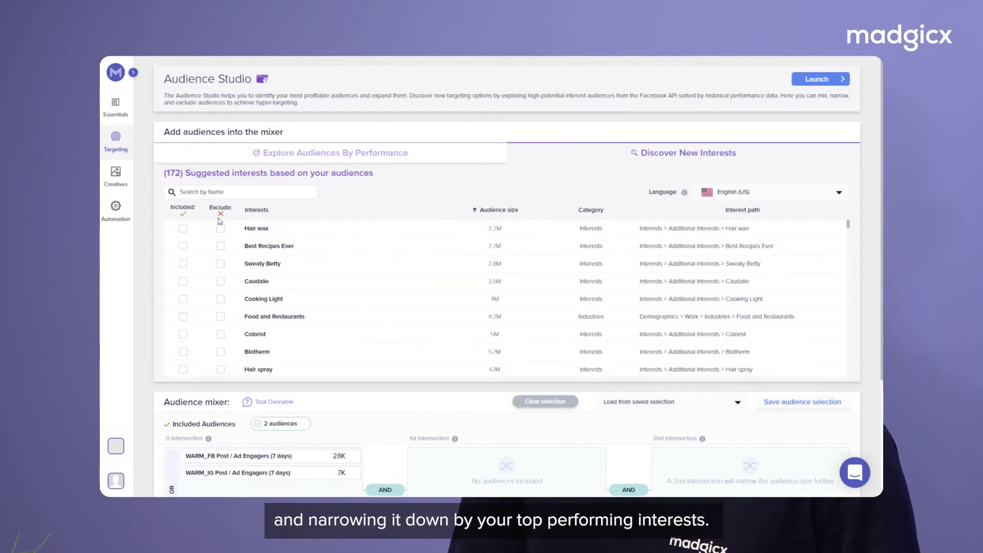
{"action": "left_click", "coordinate": [183, 230]}
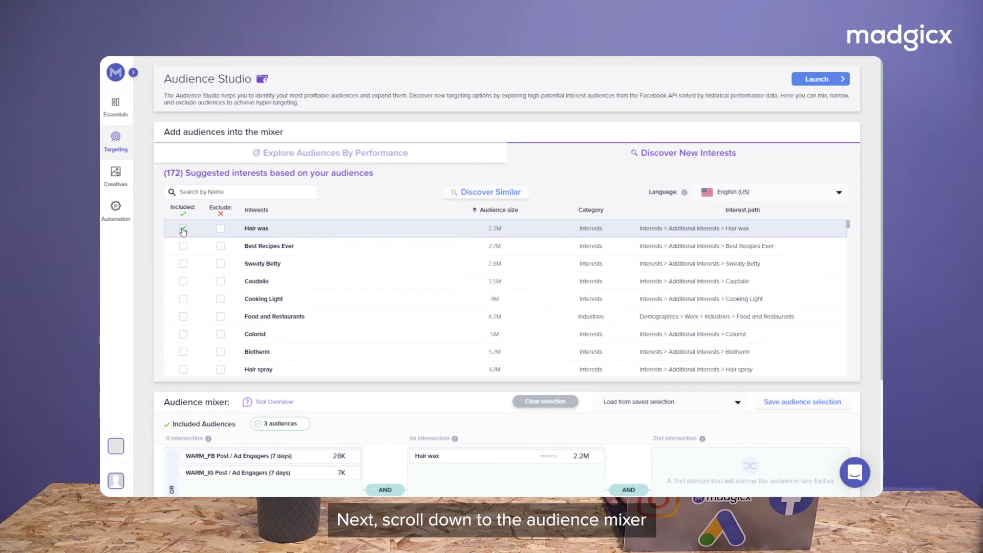
{"action": "scroll", "coordinate": [442, 367], "scroll_direction": "down", "scroll_amount": 3}
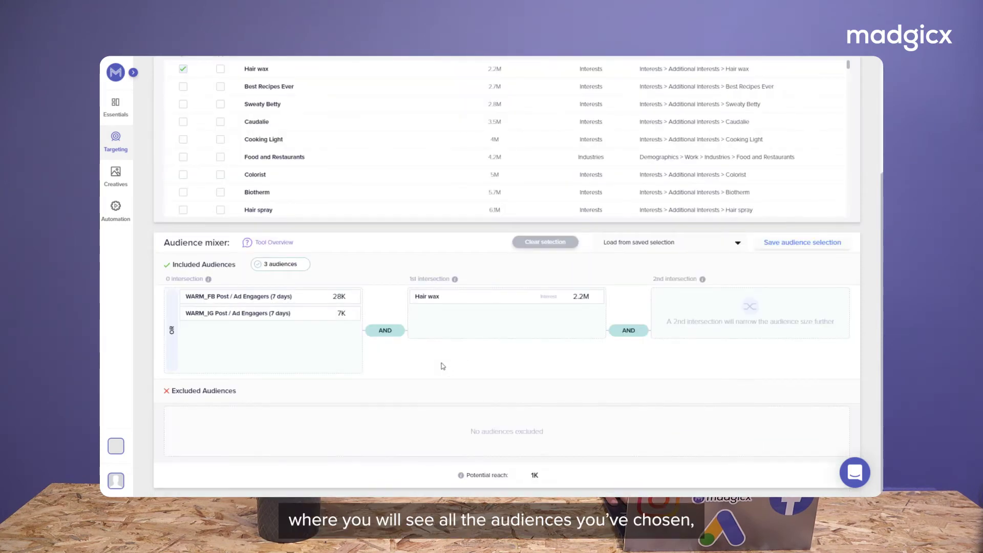
Exclude Hair spray, include Biotherm, and place Biotherm in the mixer's 2nd intersection.
{"action": "left_click", "coordinate": [220, 210]}
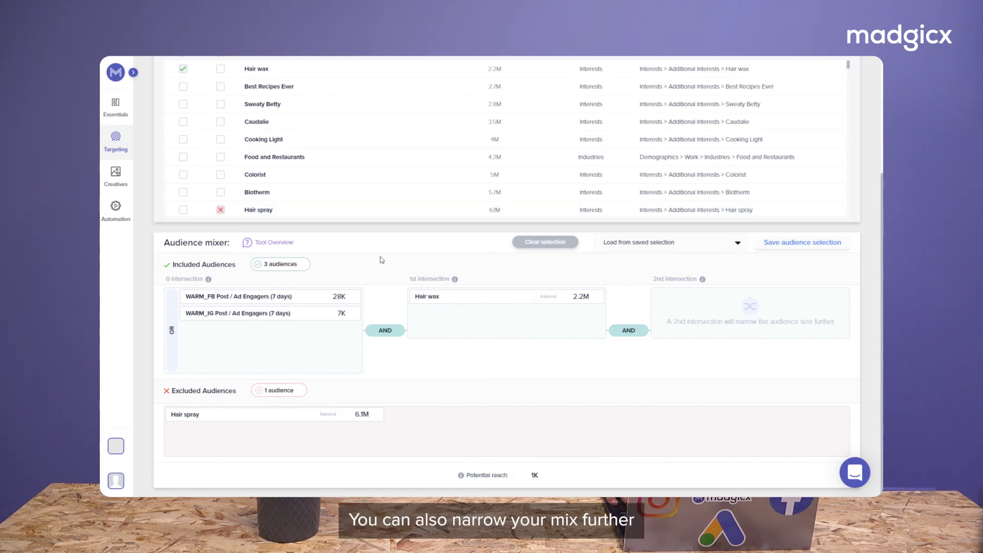
{"action": "mouse_move", "coordinate": [508, 297]}
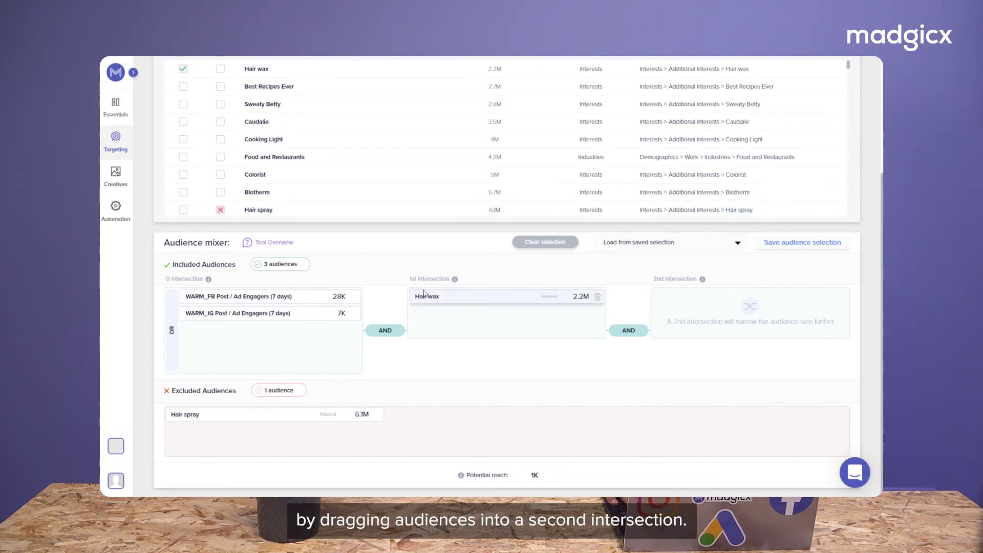
{"action": "left_click_drag", "start_coordinate": [256, 193], "coordinate": [451, 314]}
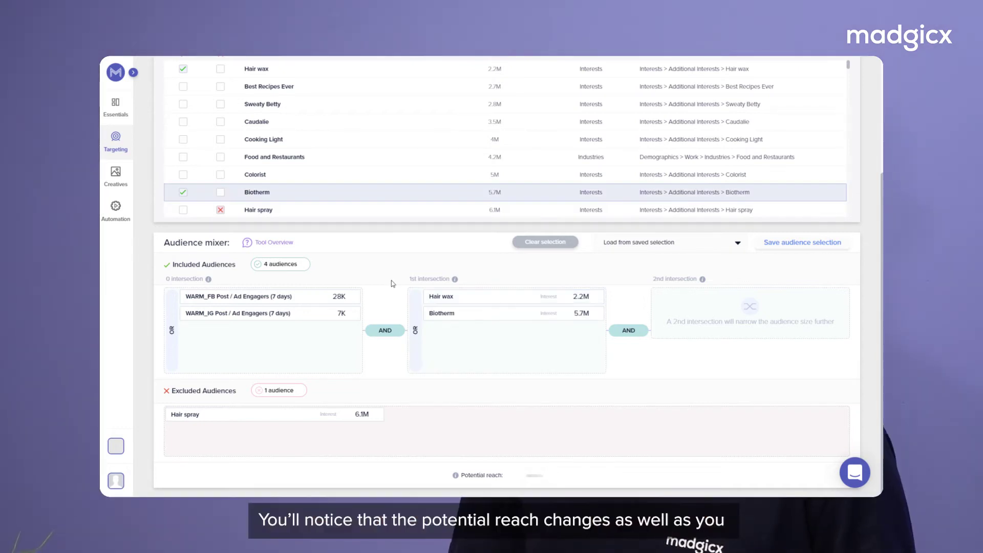
{"action": "left_click_drag", "start_coordinate": [450, 313], "coordinate": [734, 310]}
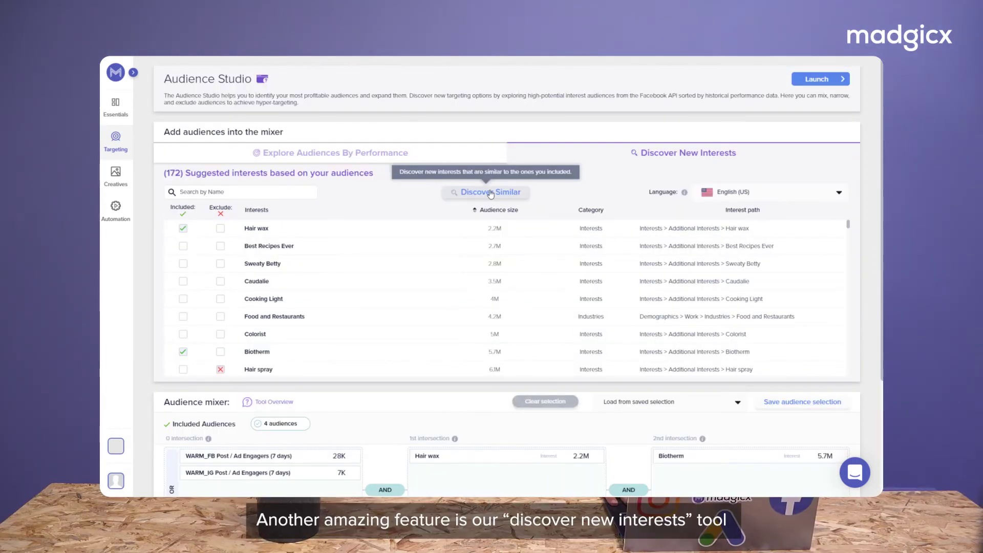
List interests similar to Hair wax and Biotherm with Discover Similar.
{"action": "left_click", "coordinate": [490, 193]}
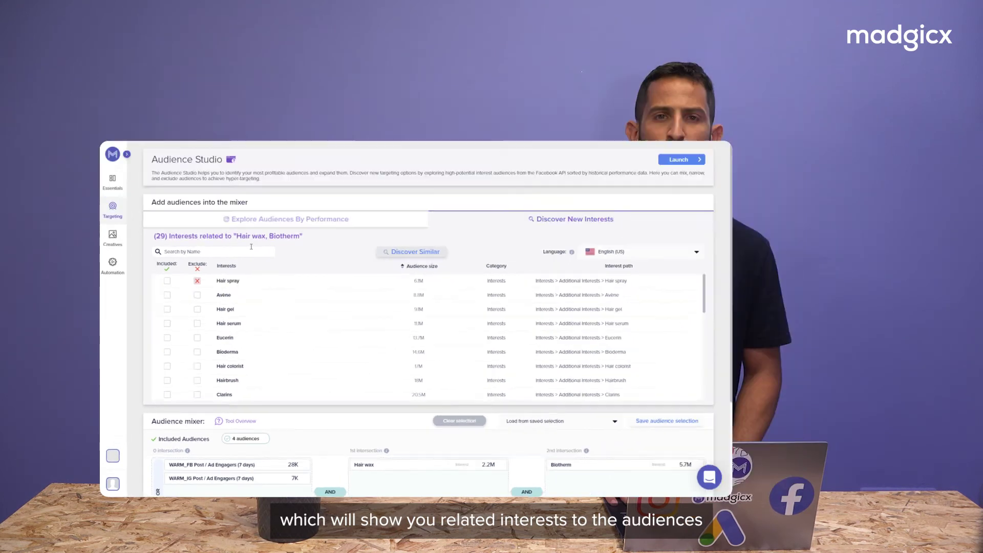